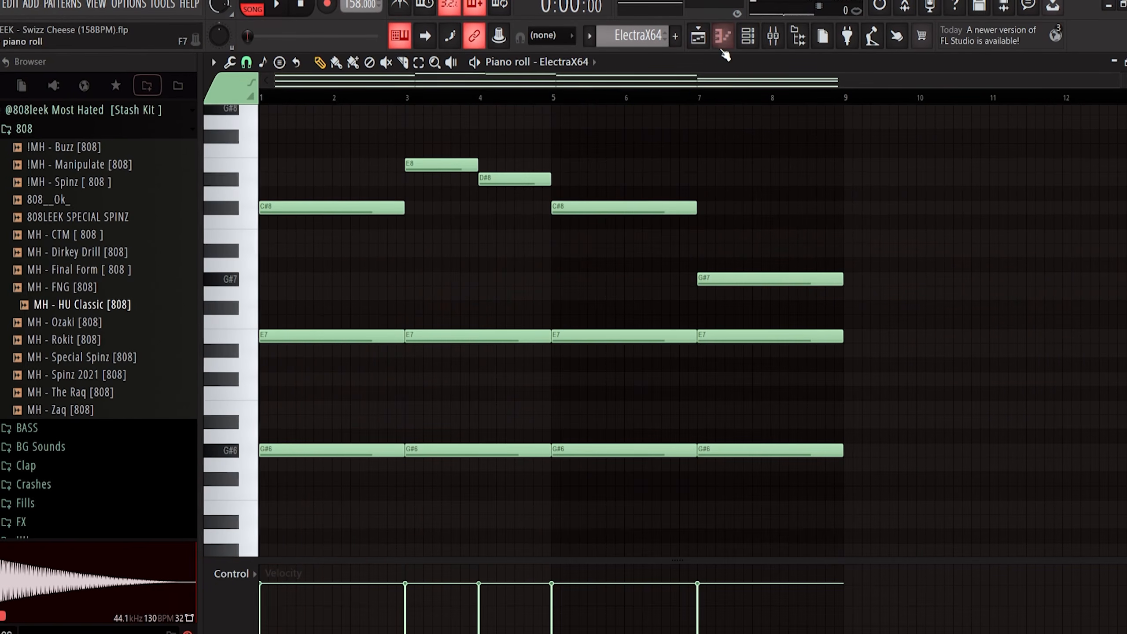
key(F6)
click(491, 163)
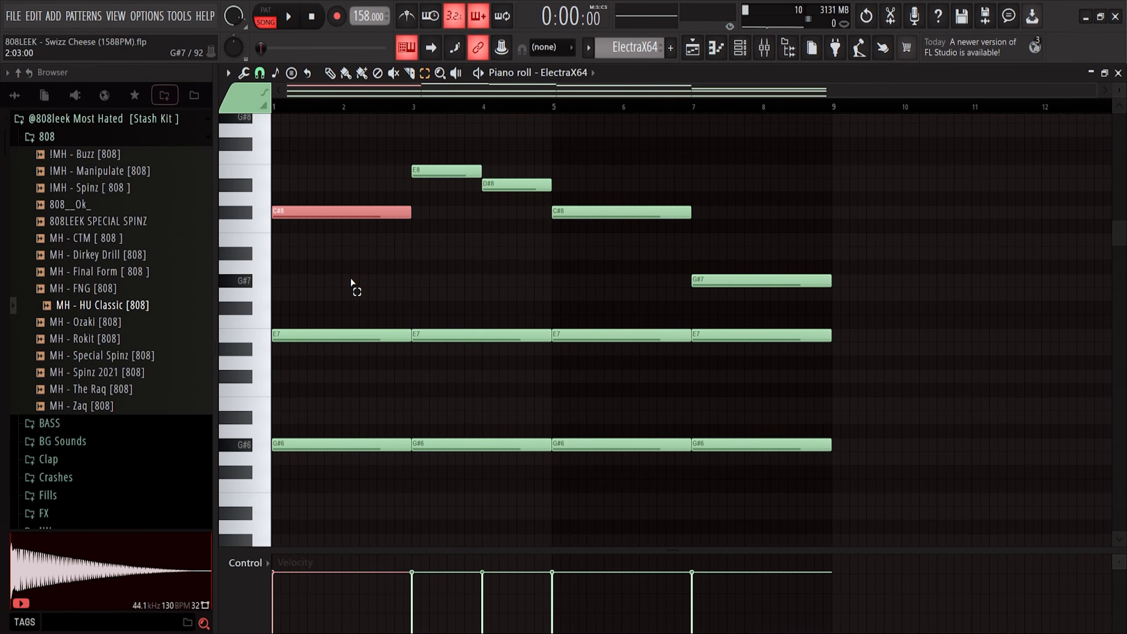
key(ctrl+Down)
drag(338, 316, 332, 355)
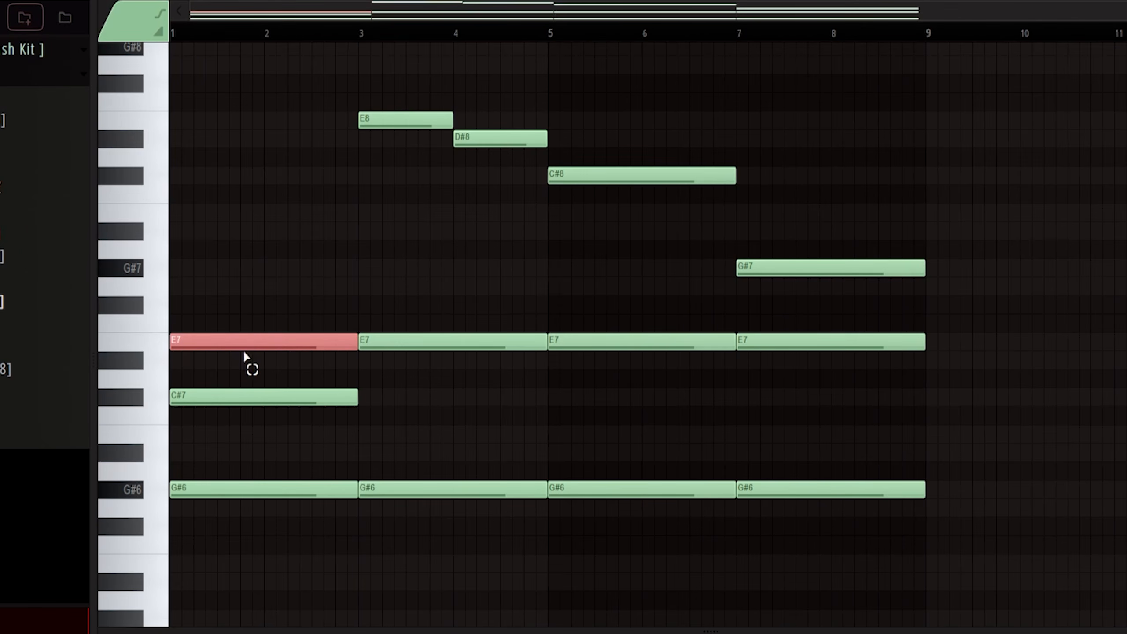
key(Down)
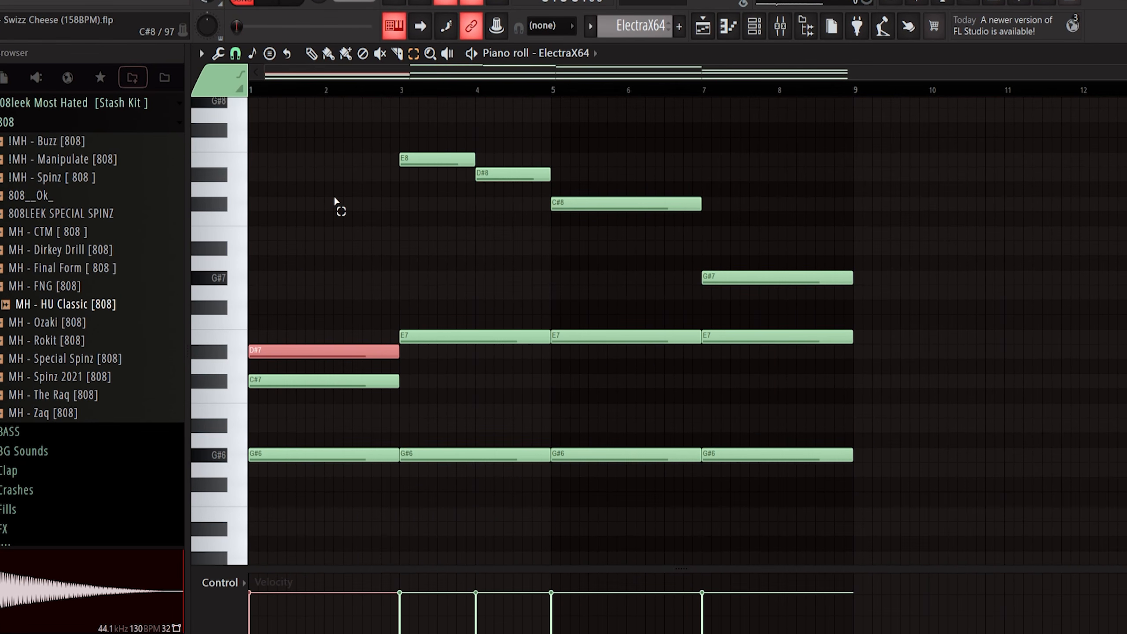
key(Up)
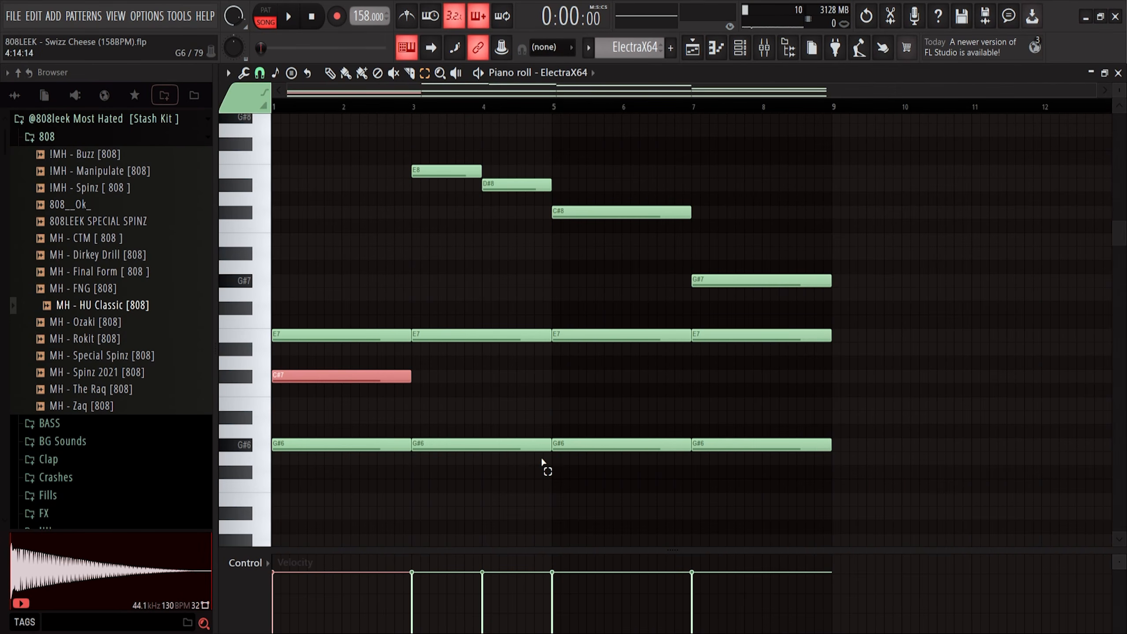
key(ctrl+Up)
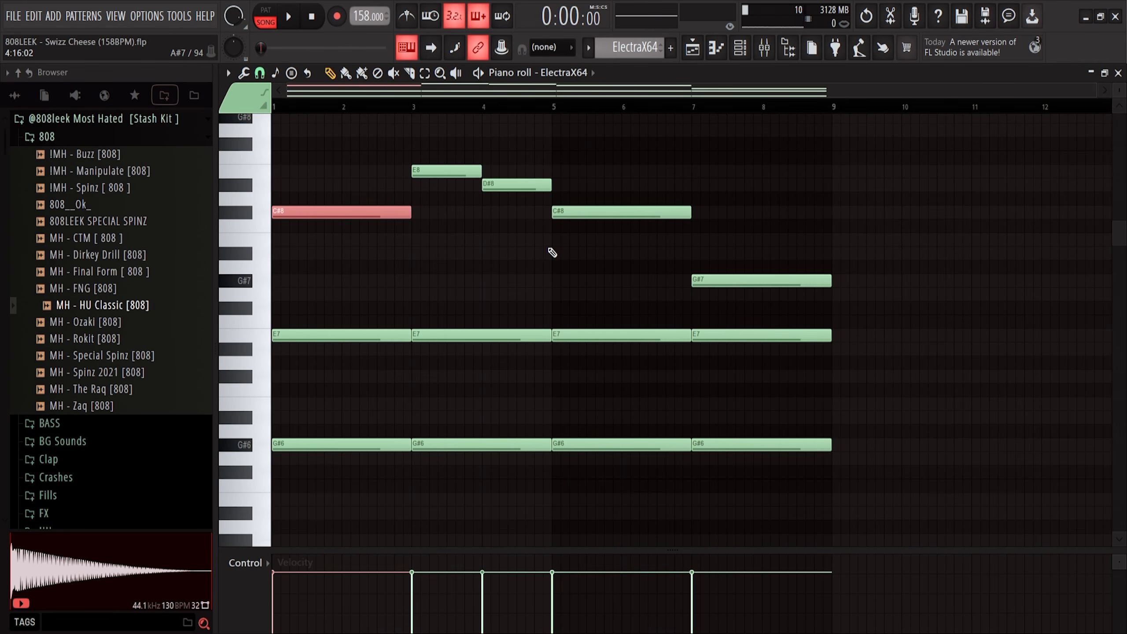
Play the arrangement, then open the Purity pattern in the piano roll and play it back
key(space)
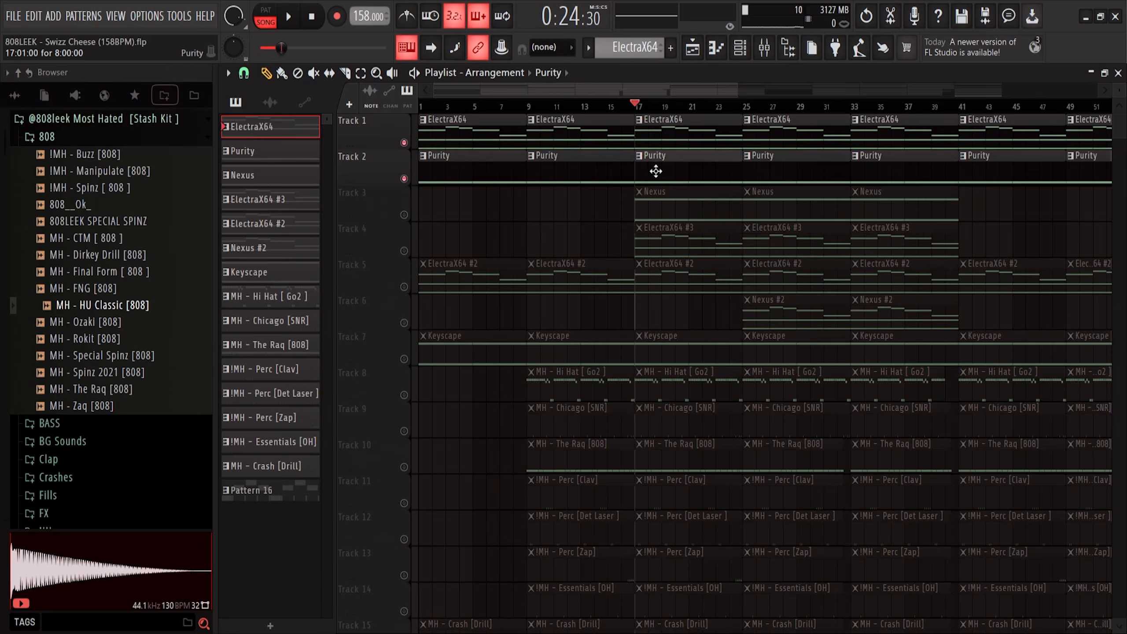
double_click(656, 172)
click(740, 55)
click(489, 189)
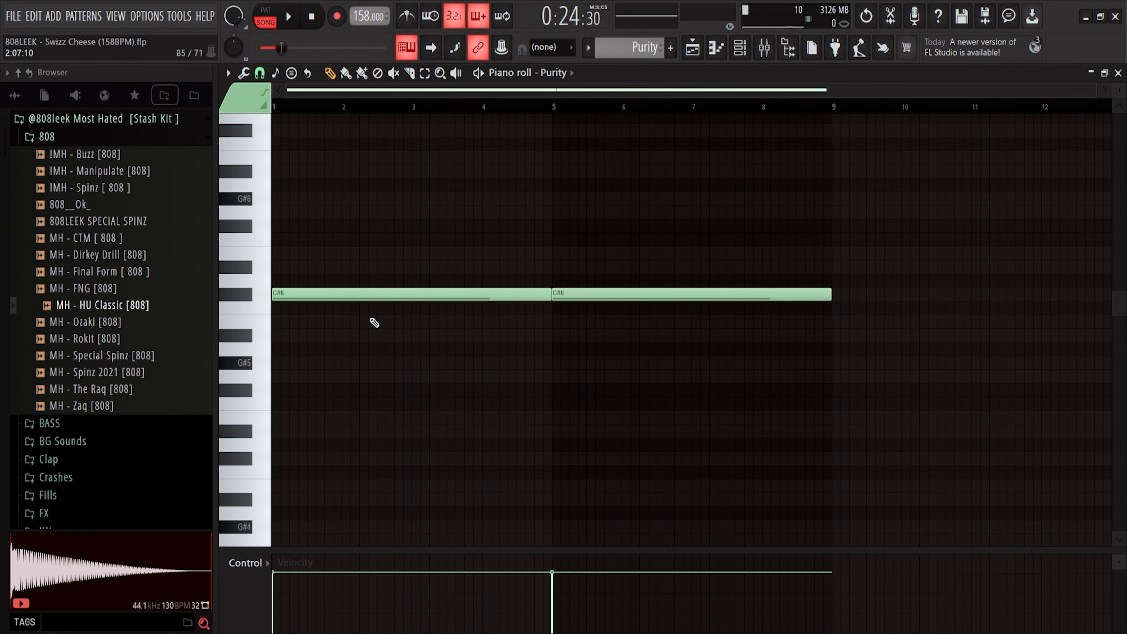
key(space)
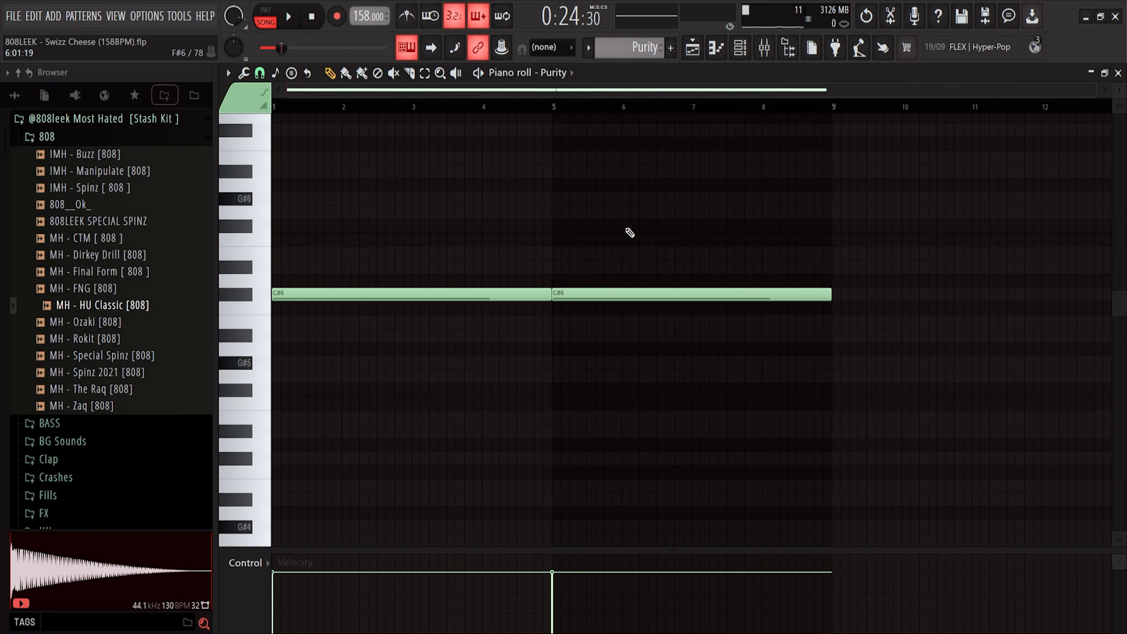
Inspect the Fruity parametric EQ 2 and ValhallaVintageVerb effects on the Nexus channel's mixer Insert 3
key(F9)
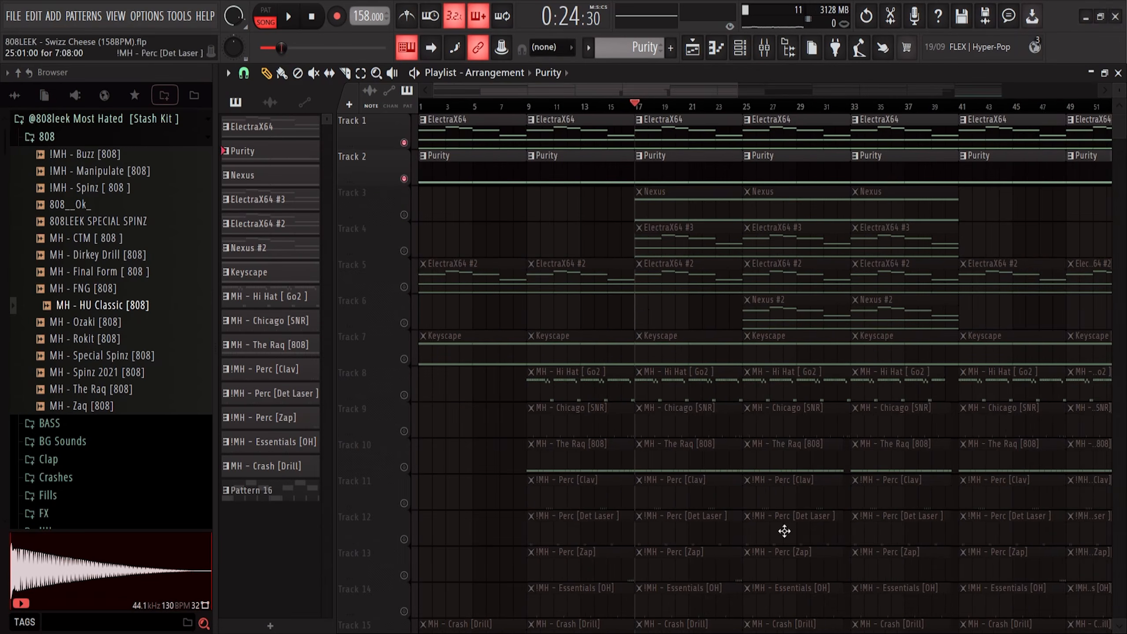
scroll(638, 290, up, 3)
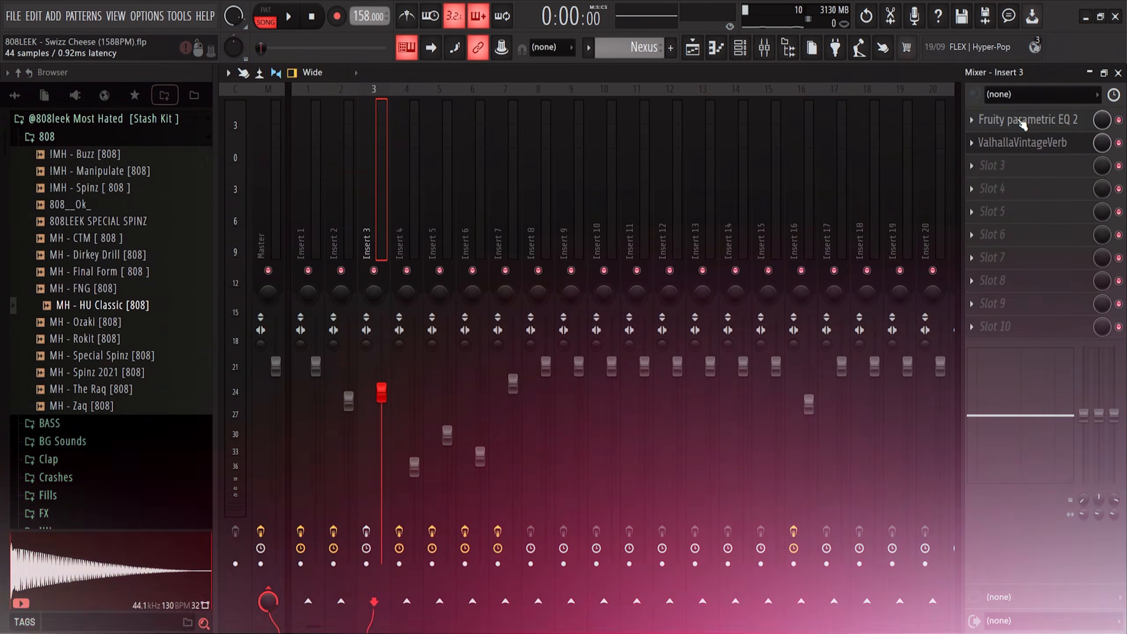
click(1029, 118)
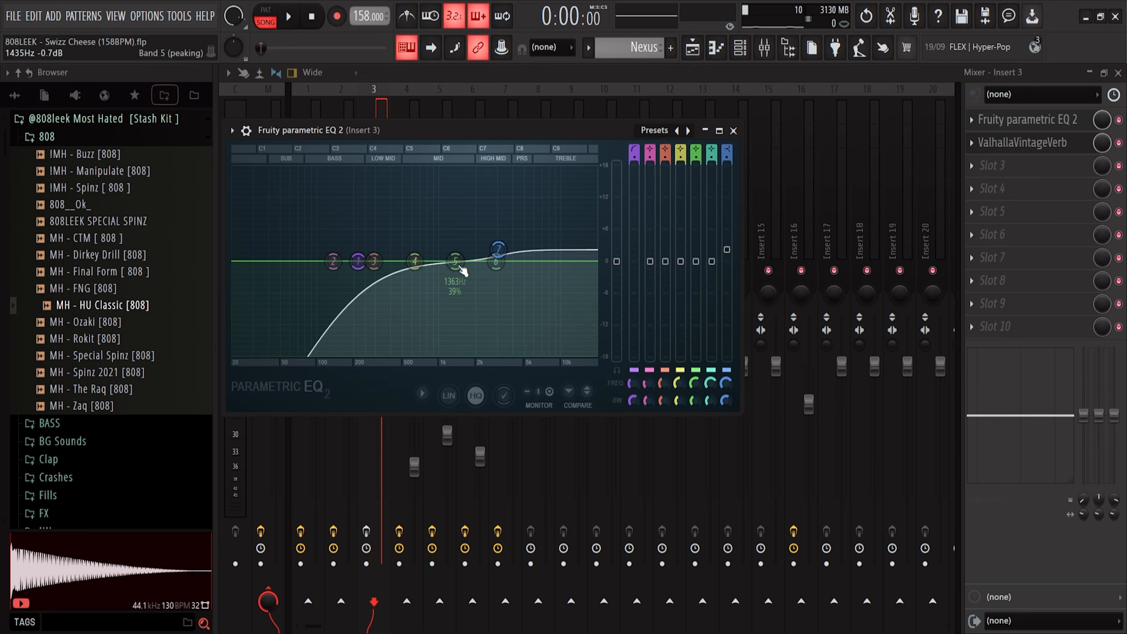
click(1025, 143)
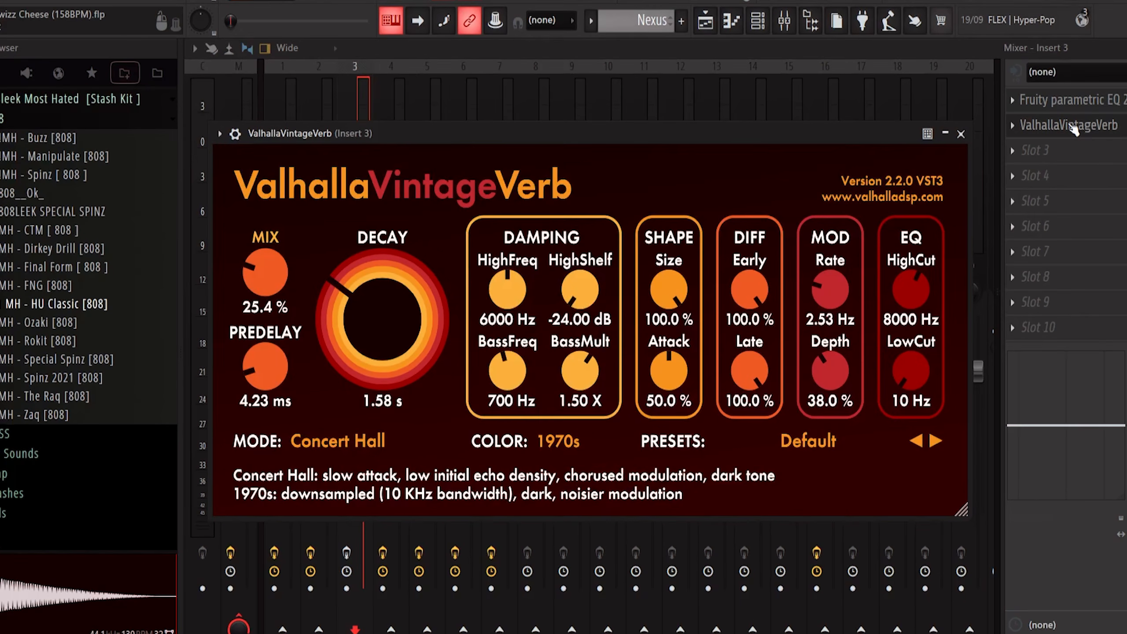
key(Escape)
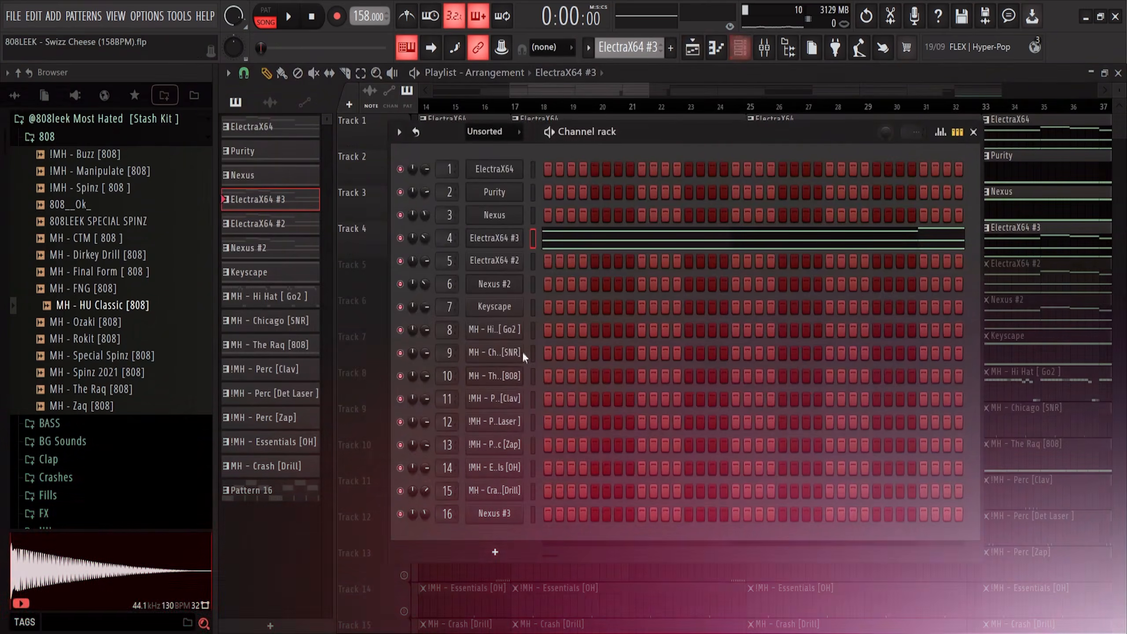
Inspect the ElectraX64 #3 channel: its synth patch, its piano roll notes, and its Insert 4 effect chain
click(496, 238)
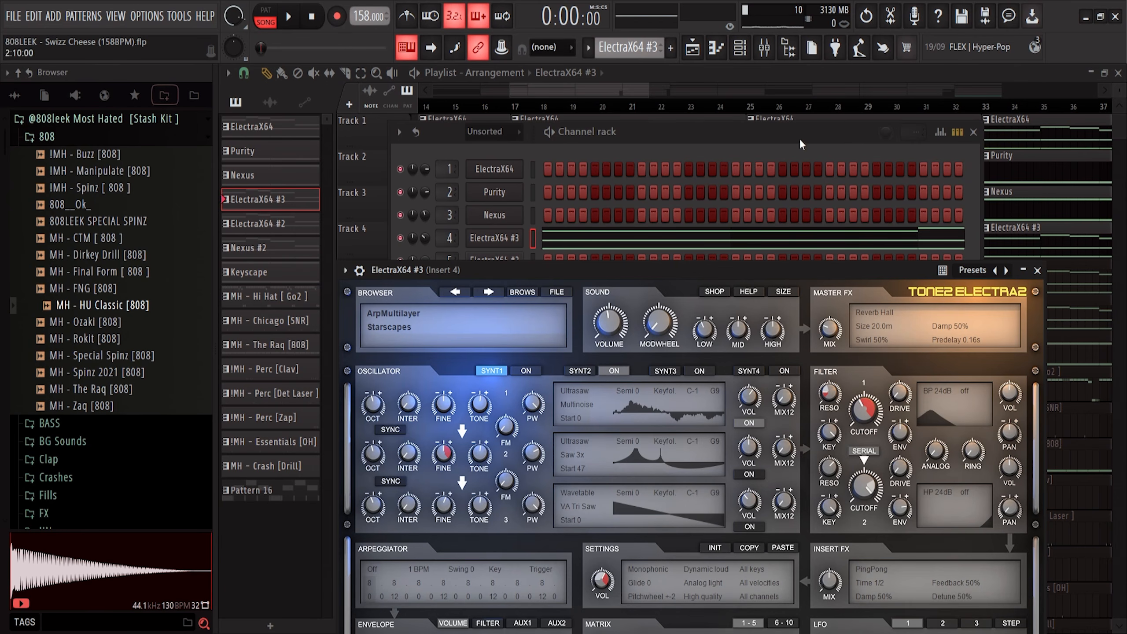
click(710, 239)
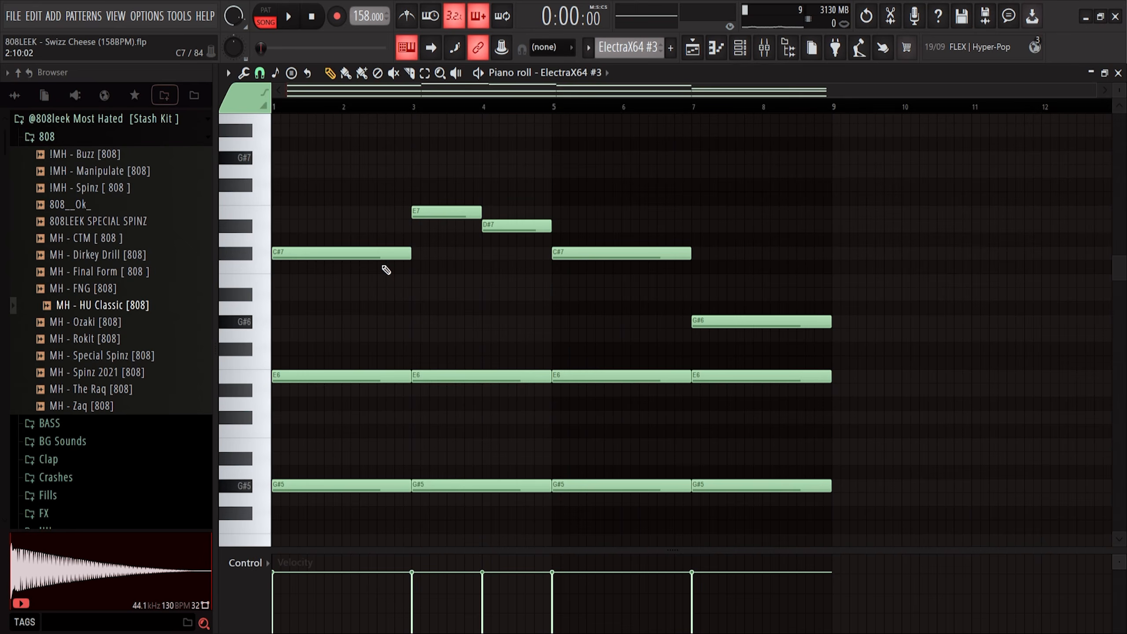
scroll(714, 241, down, 1)
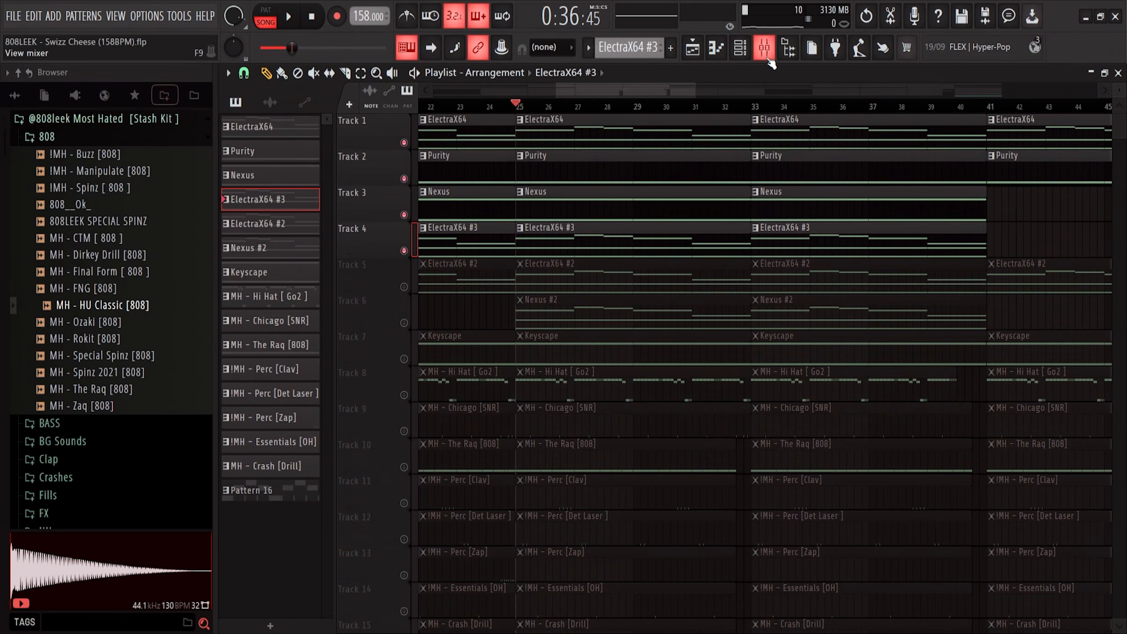
click(767, 55)
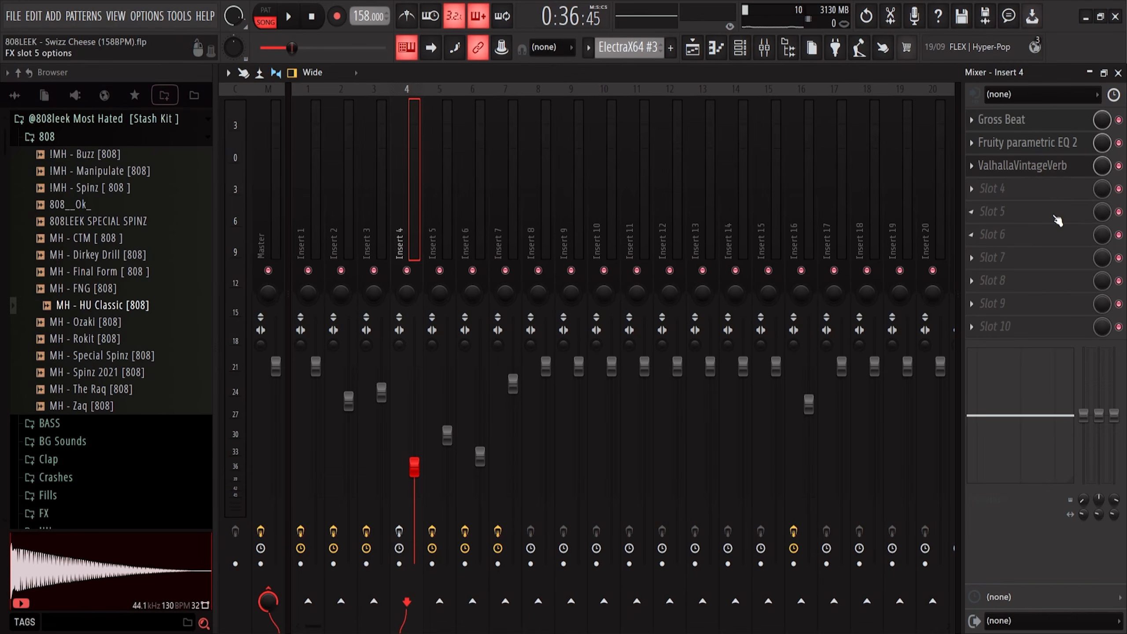
click(1034, 126)
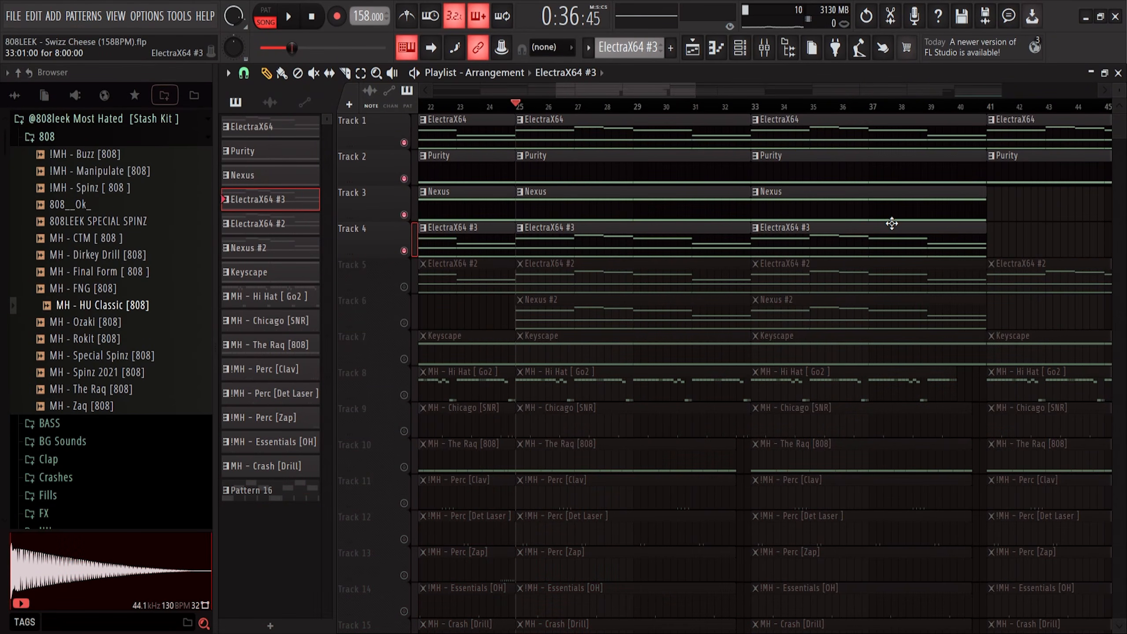
Open the ElectraX64 #2 synth and the Fruity parametric EQ 2 on its mixer Insert 5
click(403, 286)
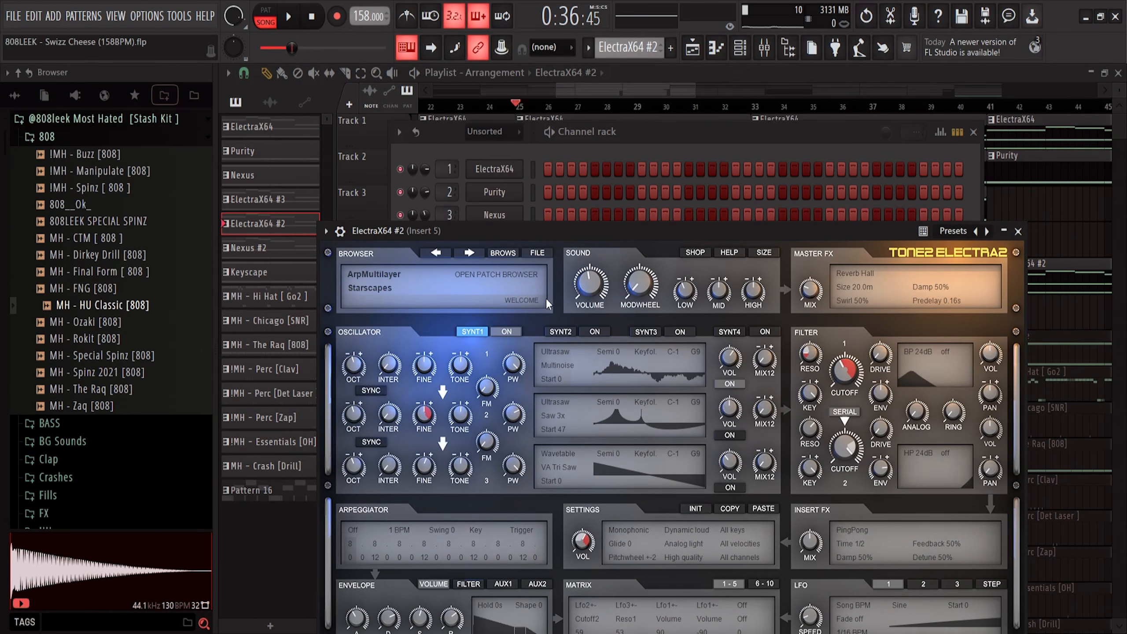
key(F9)
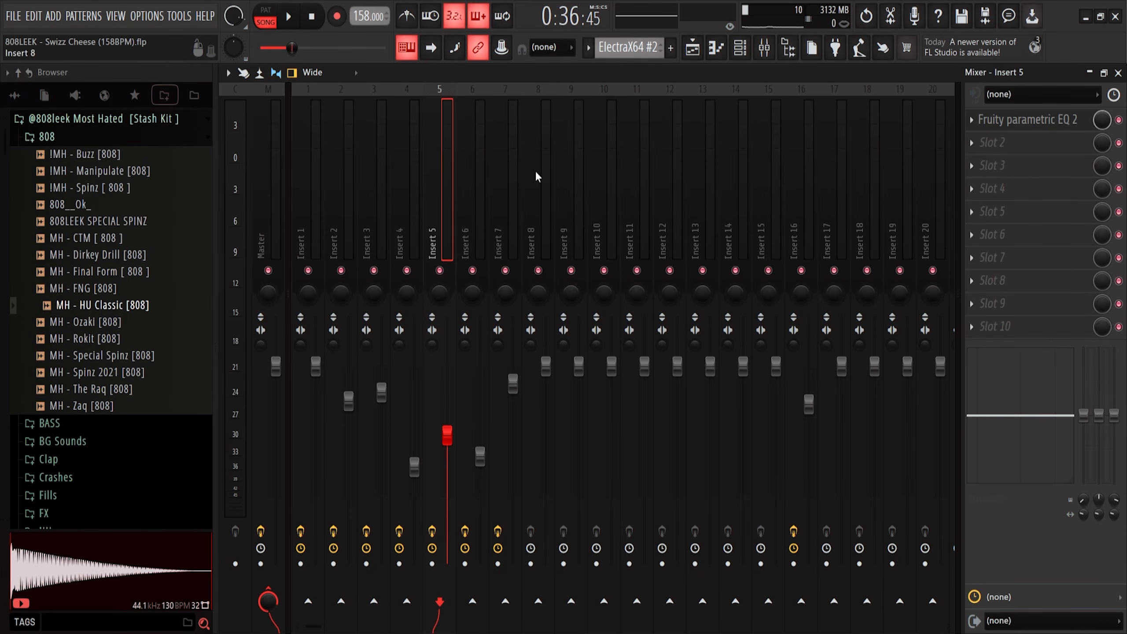
click(1050, 126)
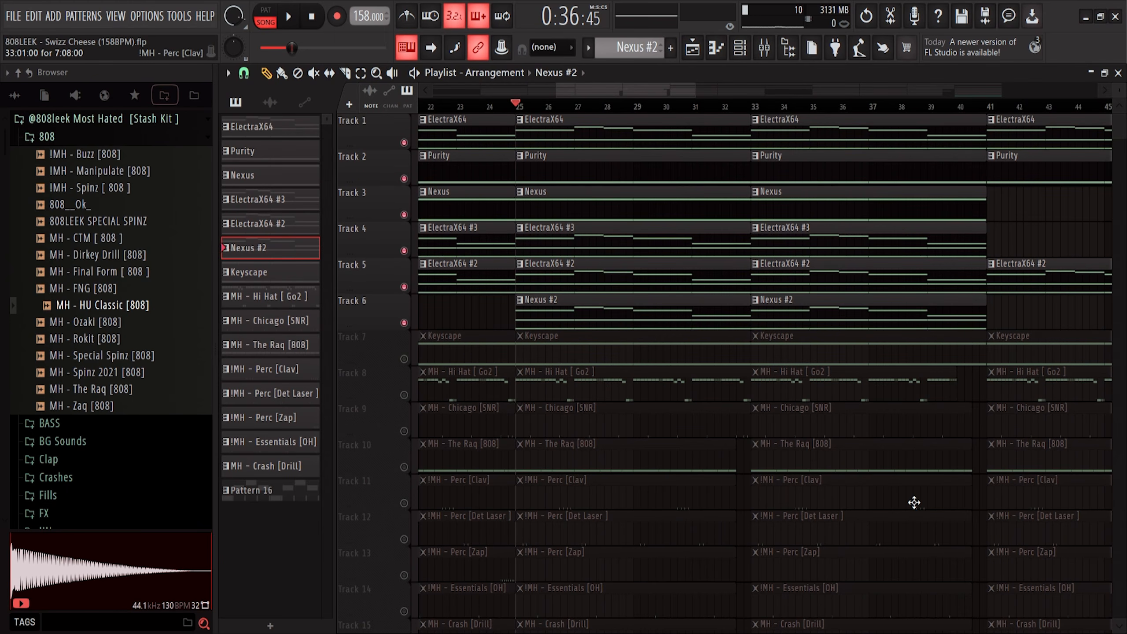
Inspect the Nexus #2 pattern's notes and the Fruity parametric EQ 2 on mixer Insert 6
double_click(601, 324)
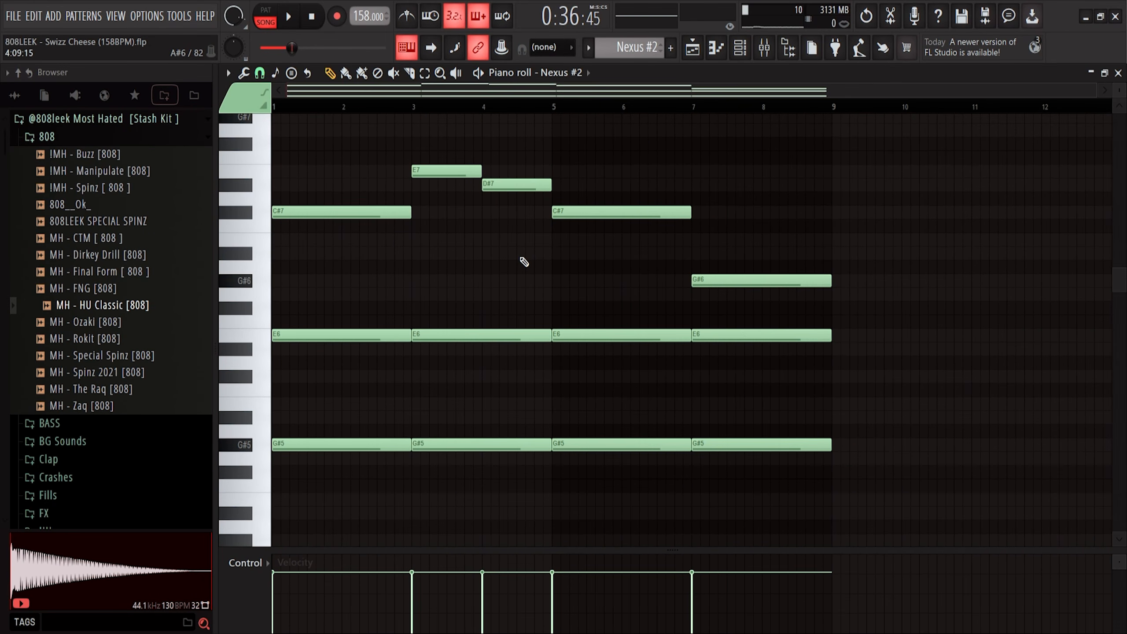
click(786, 20)
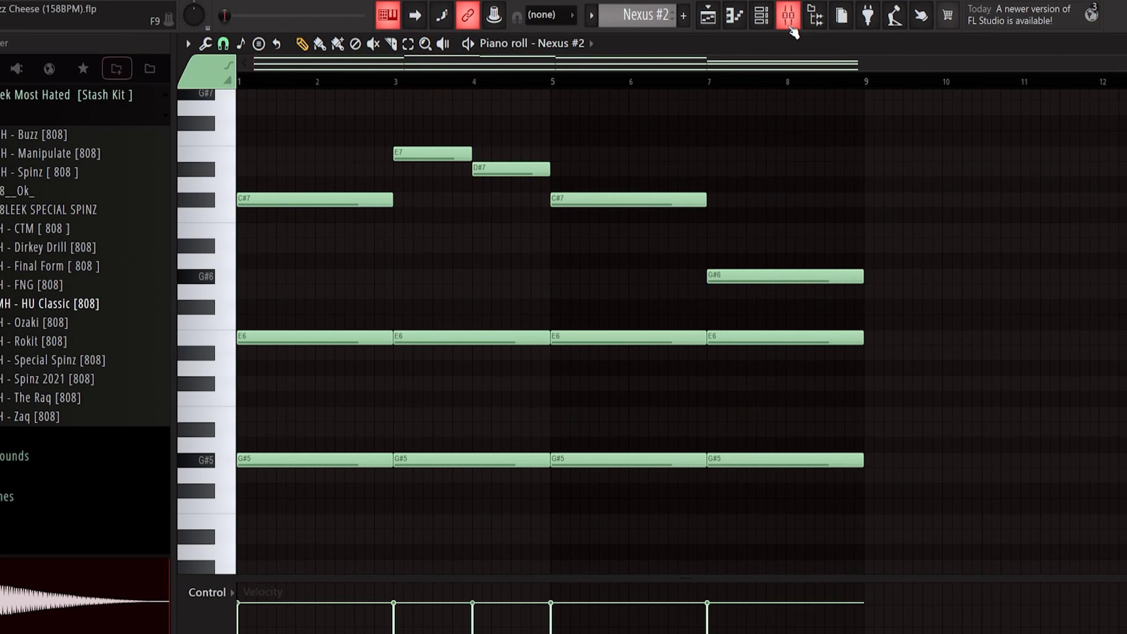
click(764, 48)
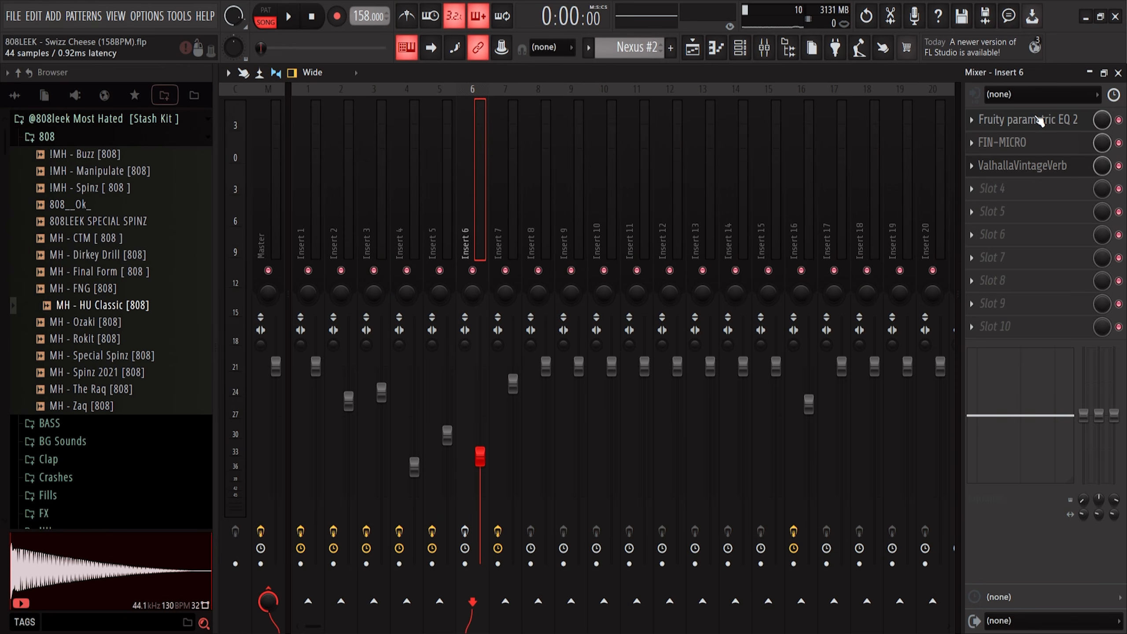
click(1038, 120)
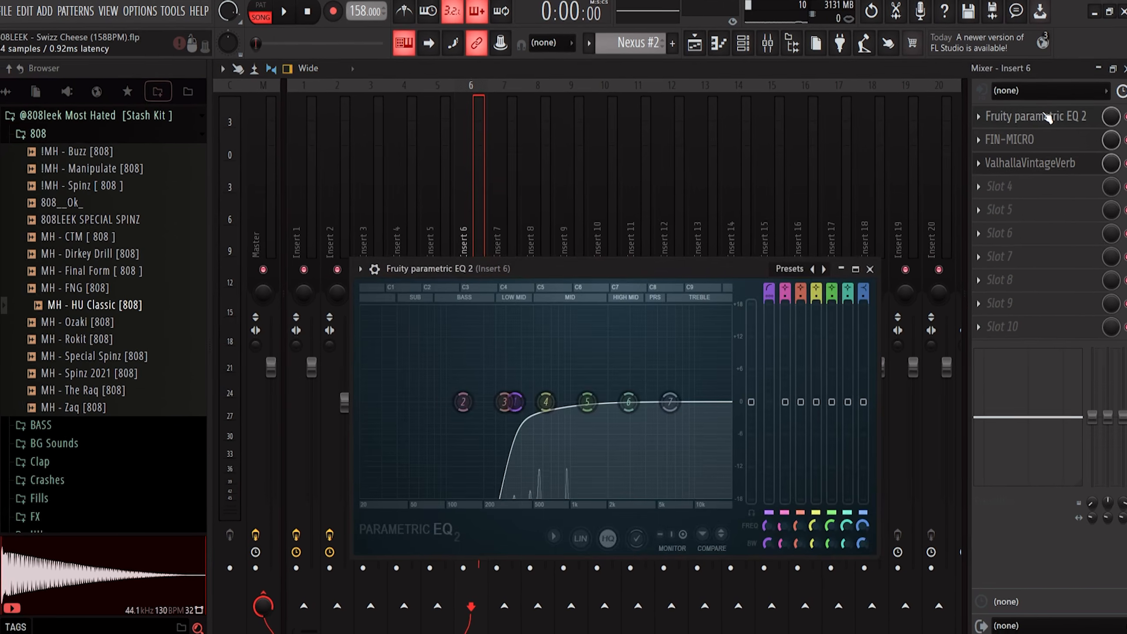
click(1040, 124)
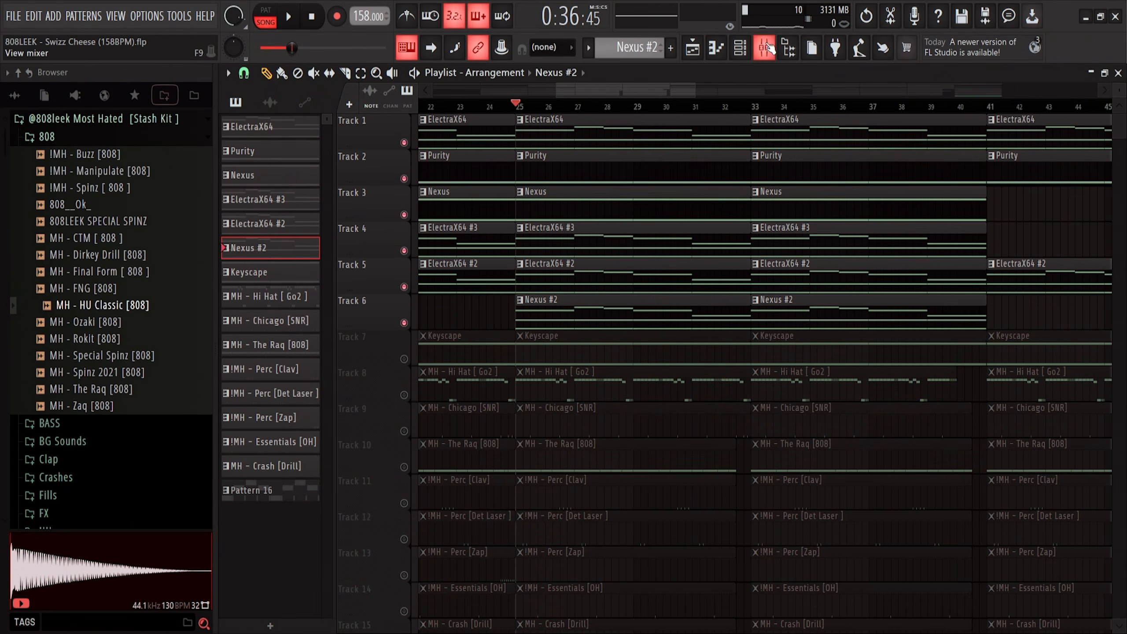
Open the FIN-MICRO effect on mixer Insert 6 to view its settings
key(F9)
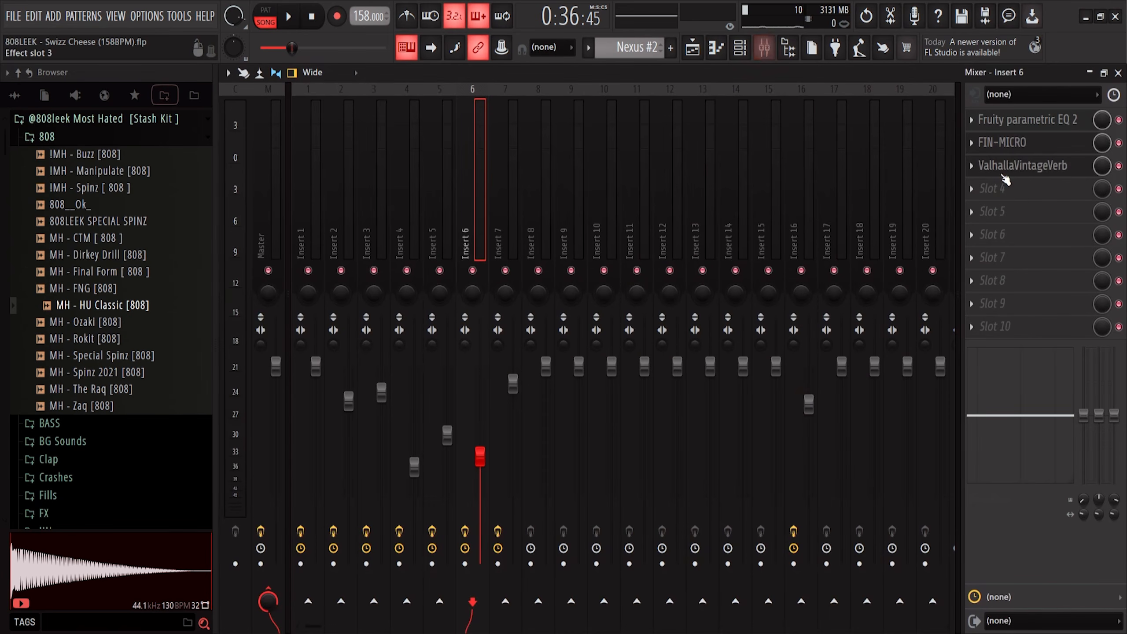
click(1010, 146)
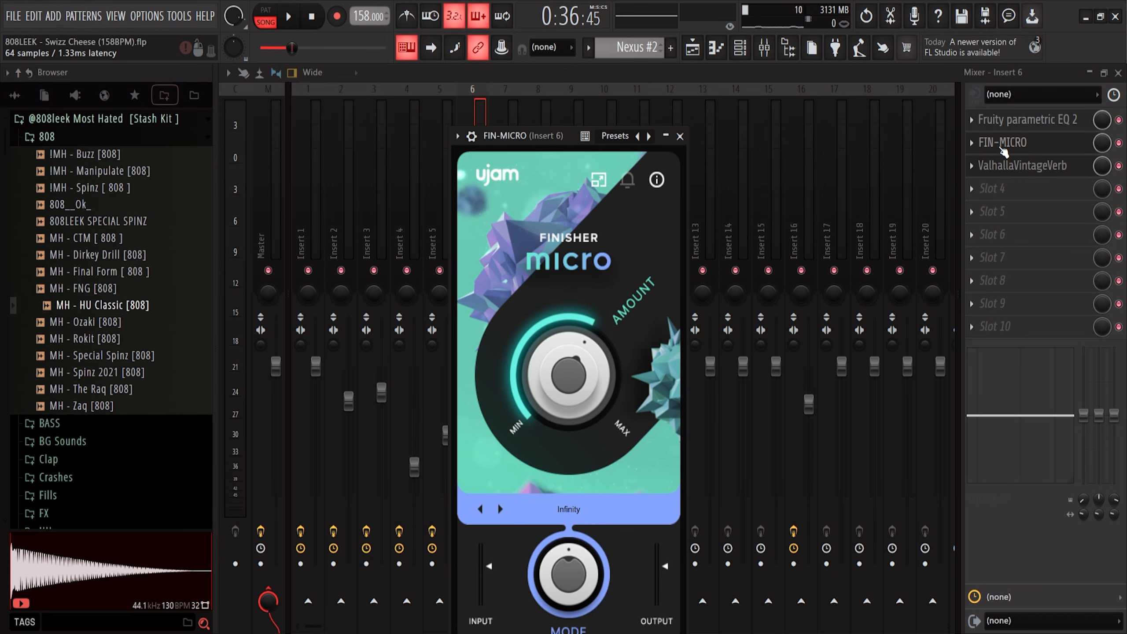
key(F5)
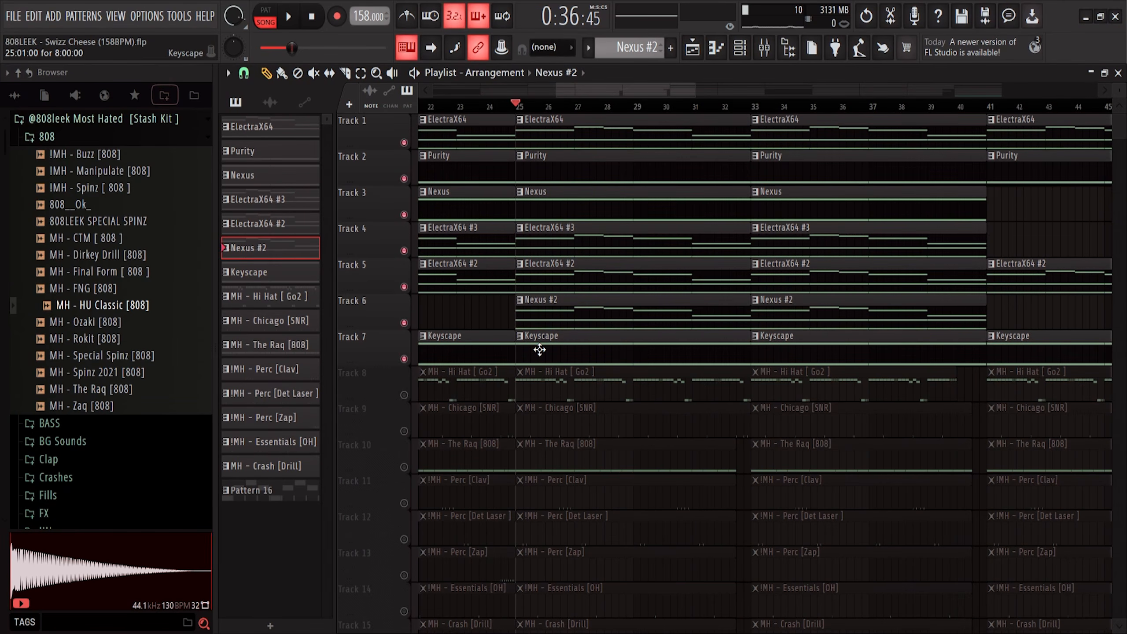
Inspect the Fruity parametric EQ 2 on the Keyscape channel's mixer Insert 7
key(F6)
click(506, 301)
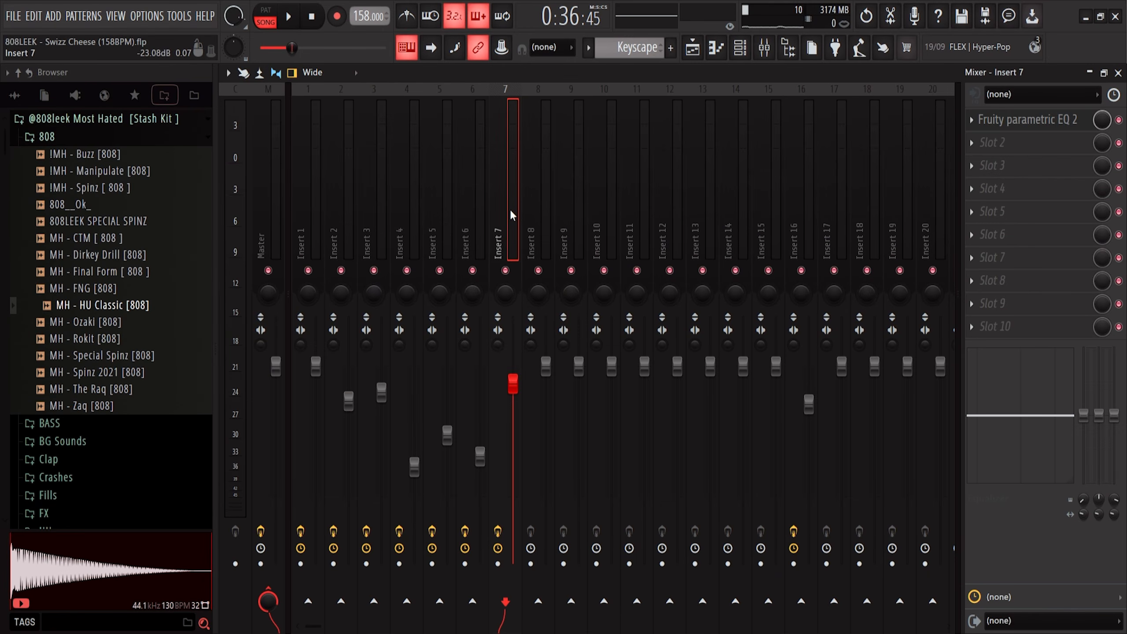
click(1058, 125)
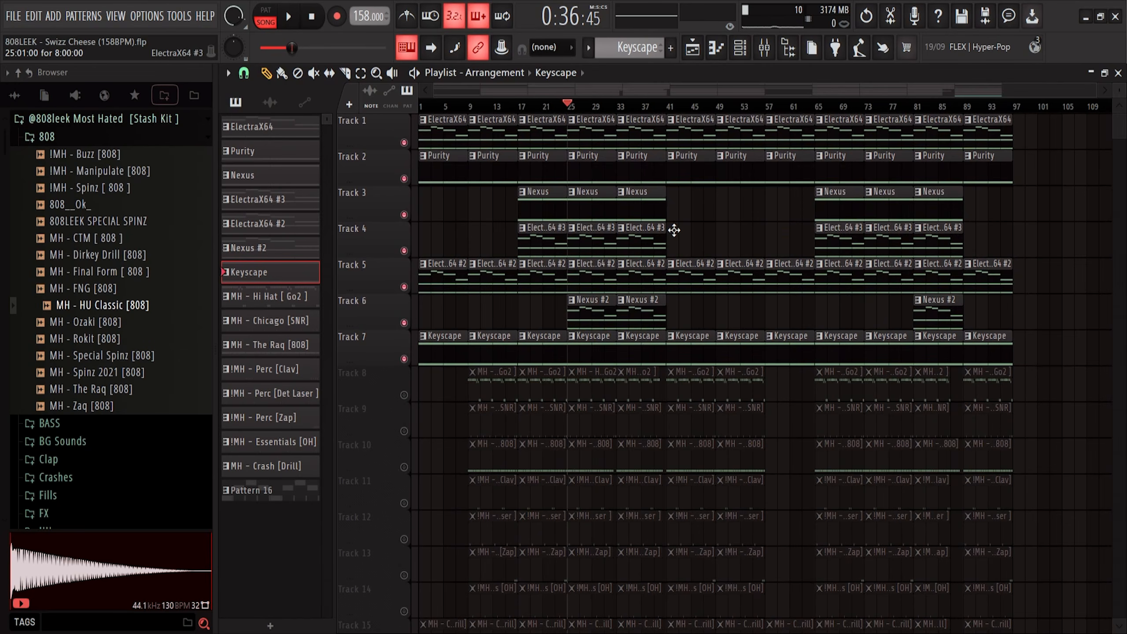
scroll(674, 231, down, 3)
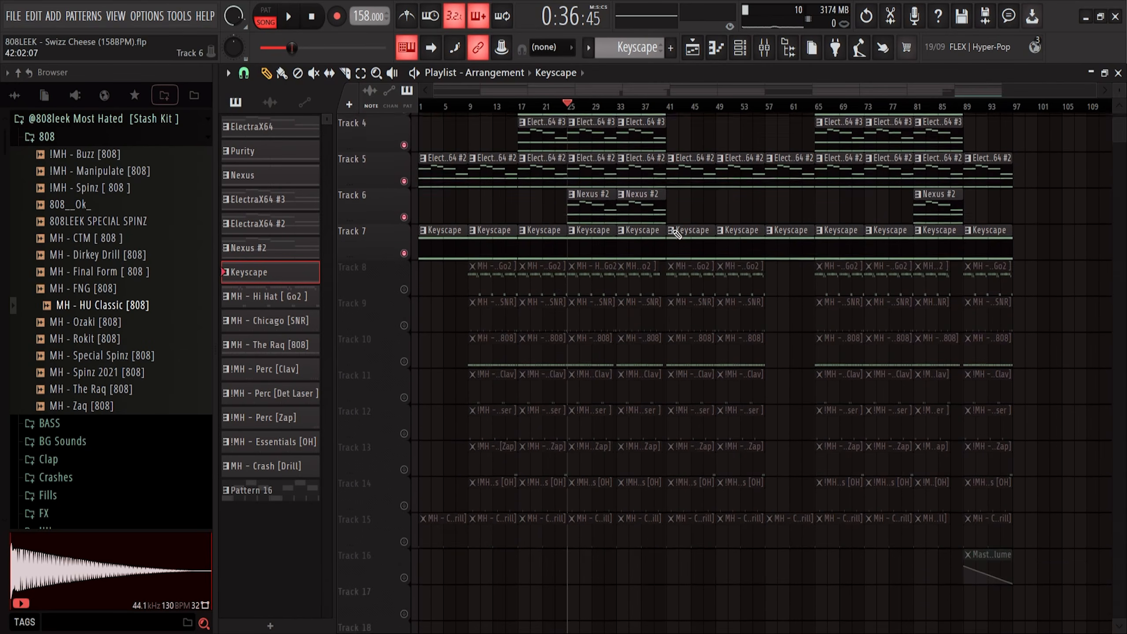
scroll(673, 231, up, 3)
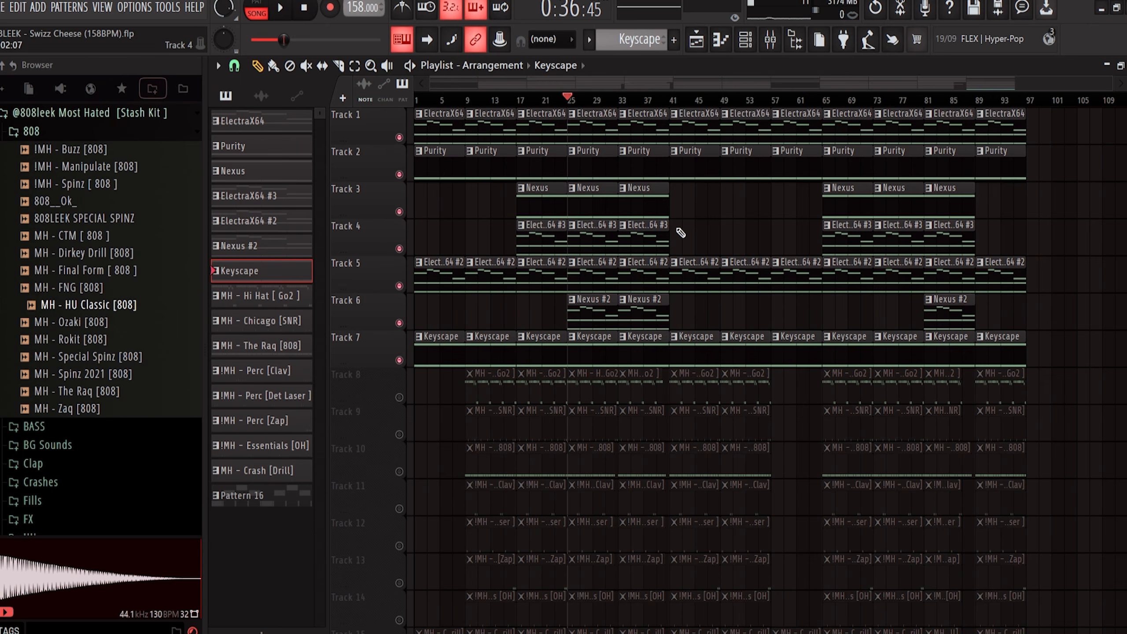
scroll(512, 600, down, 1)
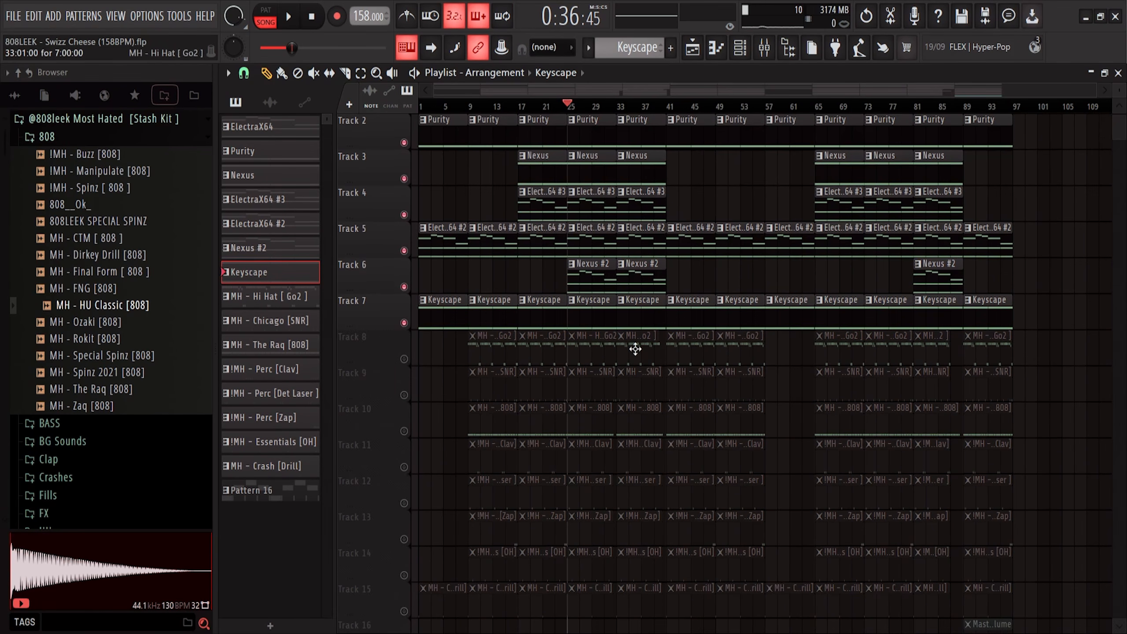
scroll(753, 228, up, 1)
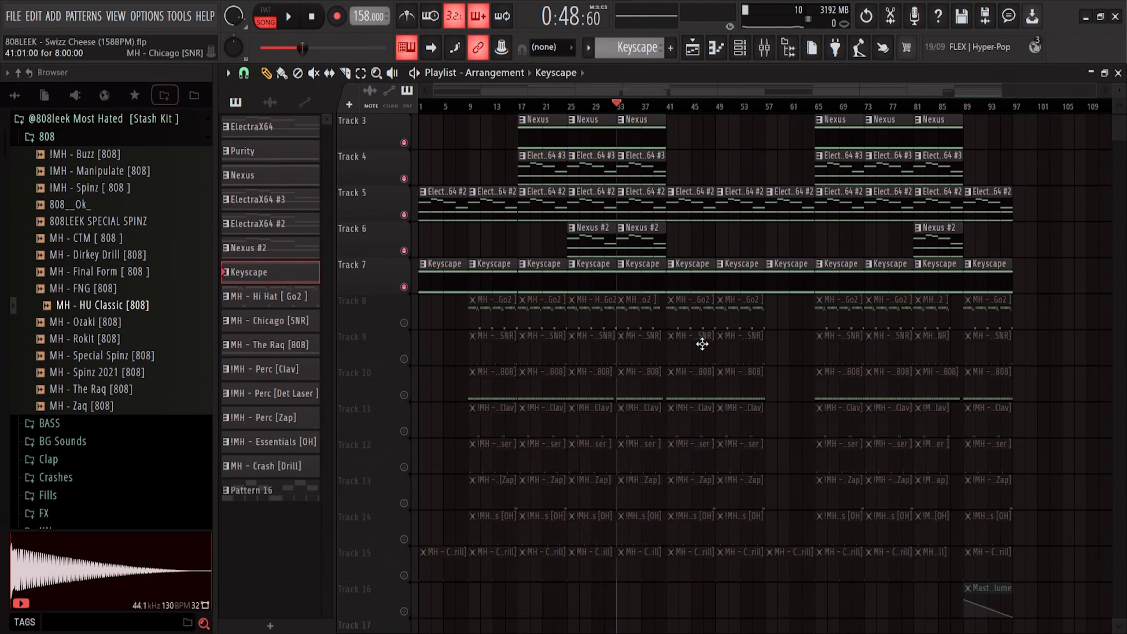
Locate the MH - Hi Hat [Go2] sample in the kit's HH folder and open the hi hat pattern in the piano roll
click(34, 141)
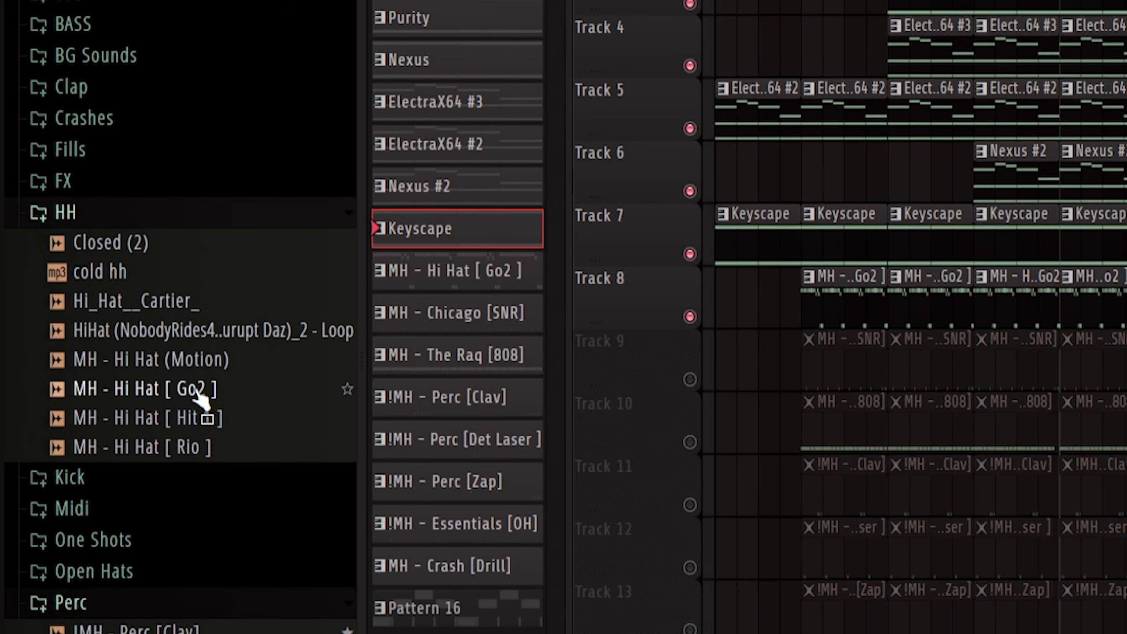
click(199, 393)
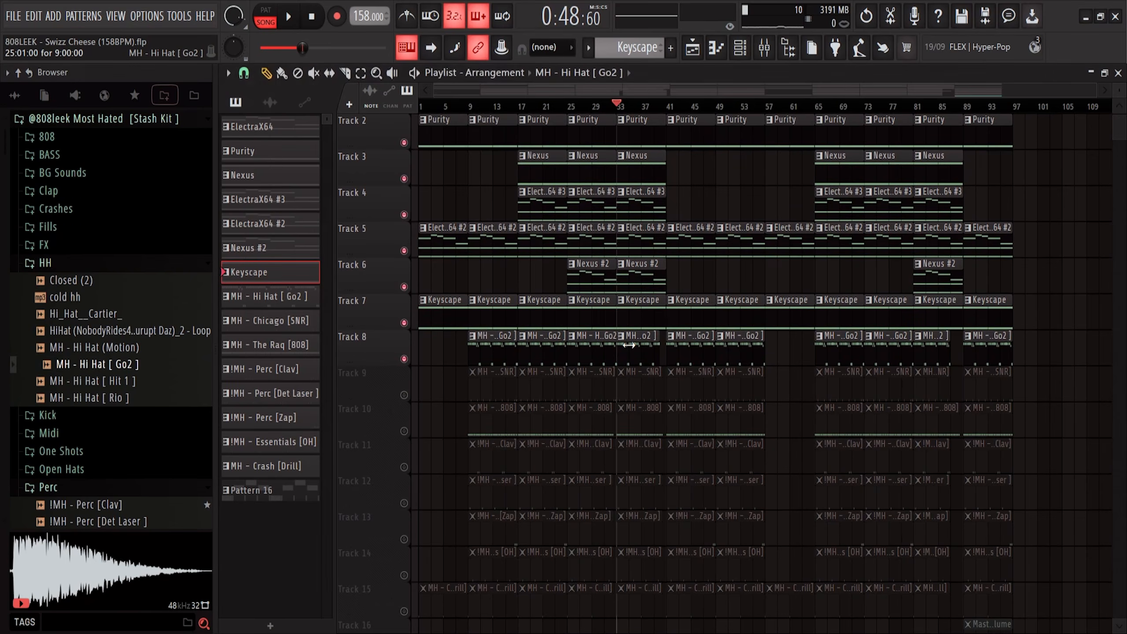
double_click(629, 345)
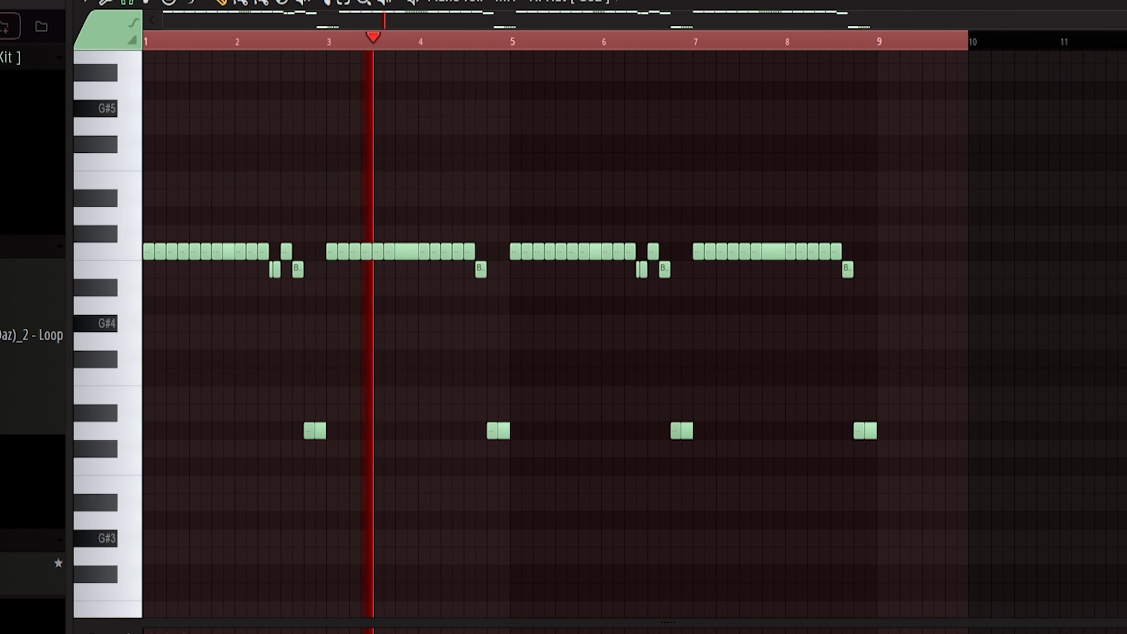
drag(1126, 20, 785, 125)
drag(676, 26, 832, 37)
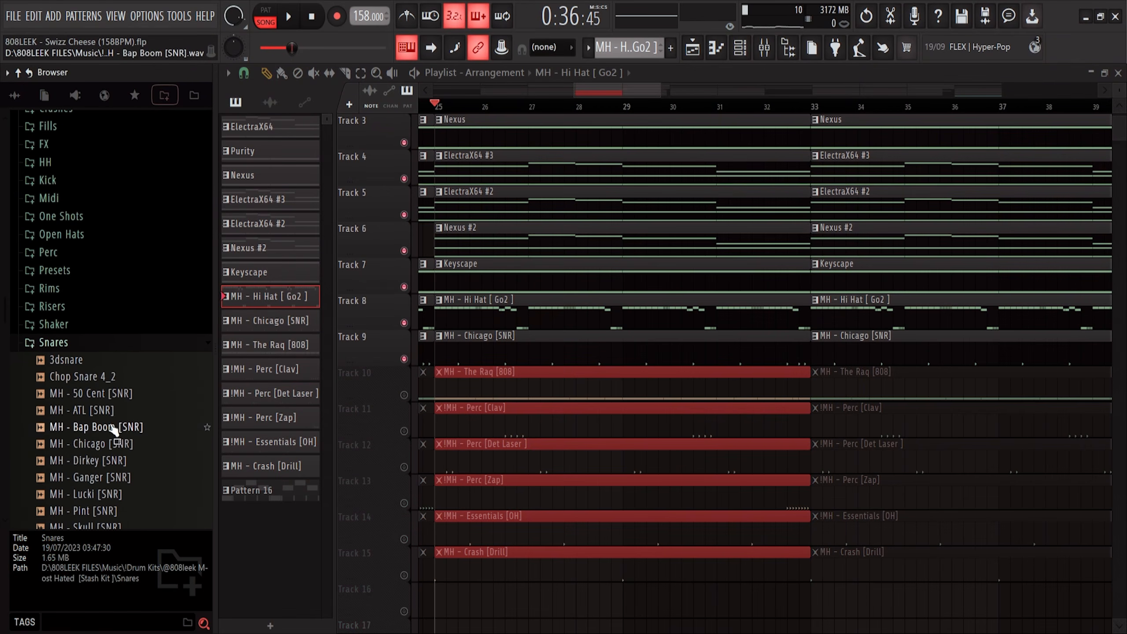
Play the arrangement from bar 25 while scrolling through the instrument and drum tracks
key(space)
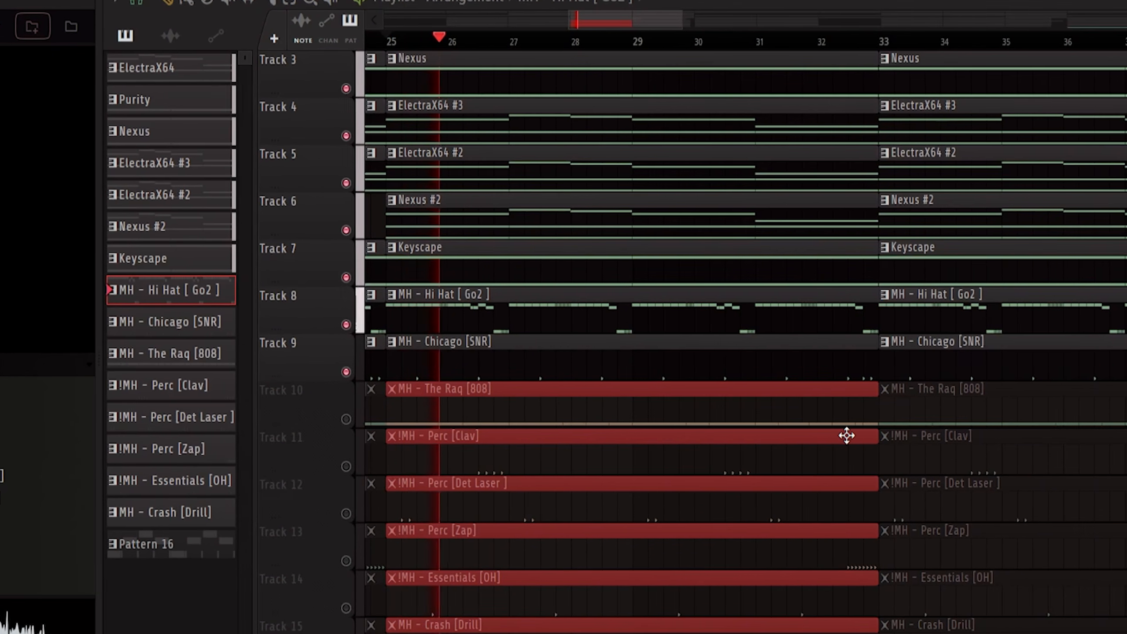
scroll(785, 407, up, 2)
scroll(839, 435, up, 1)
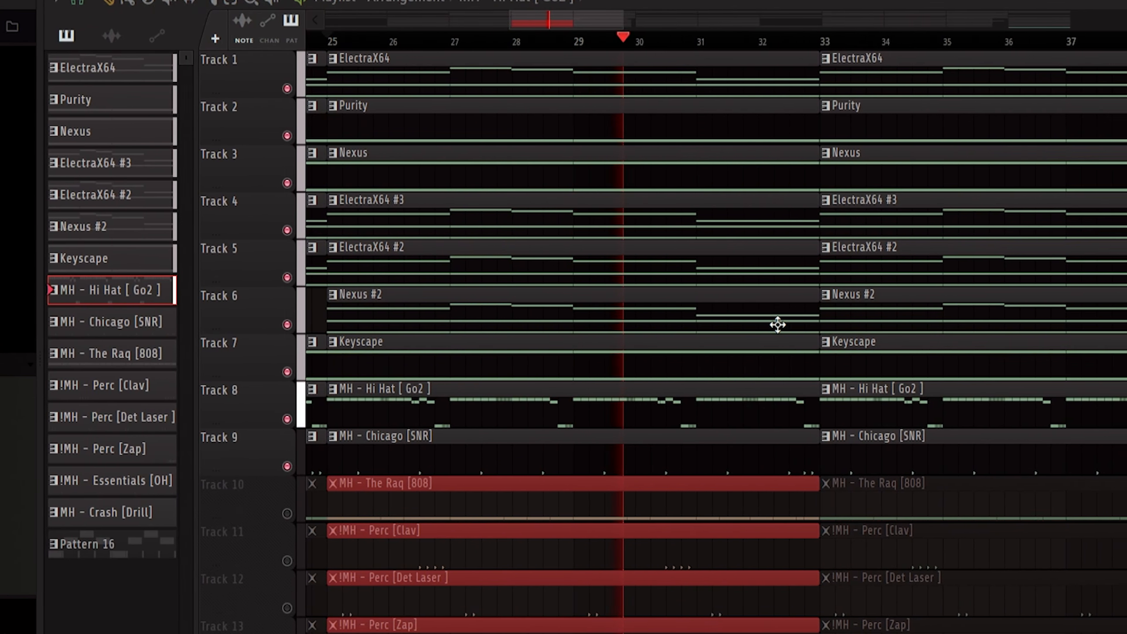
scroll(706, 337, down, 2)
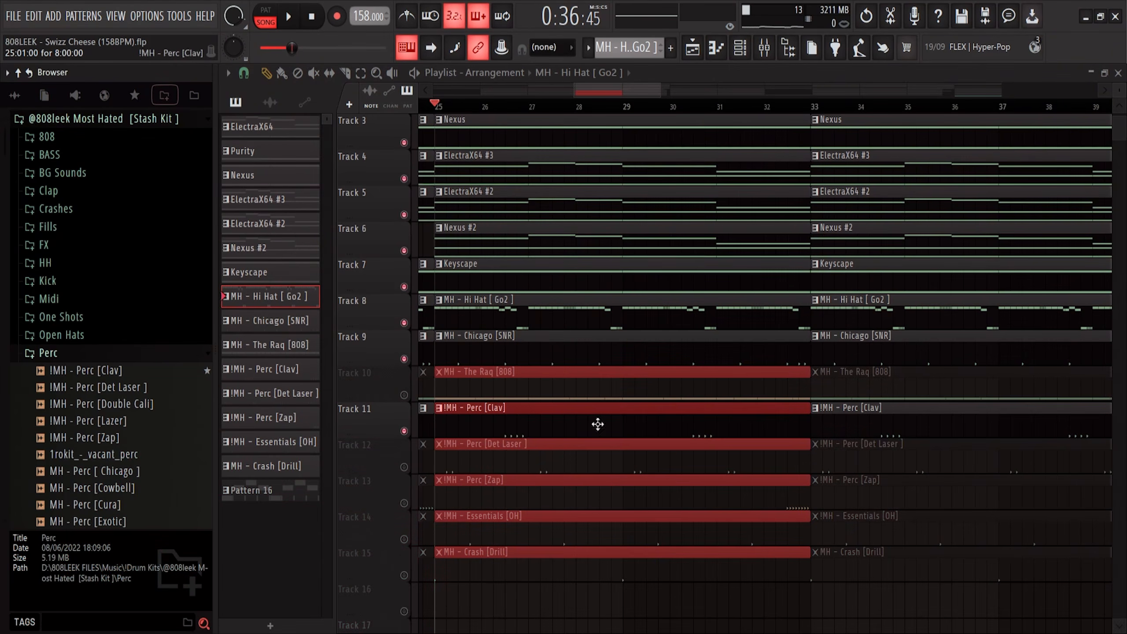
key(space)
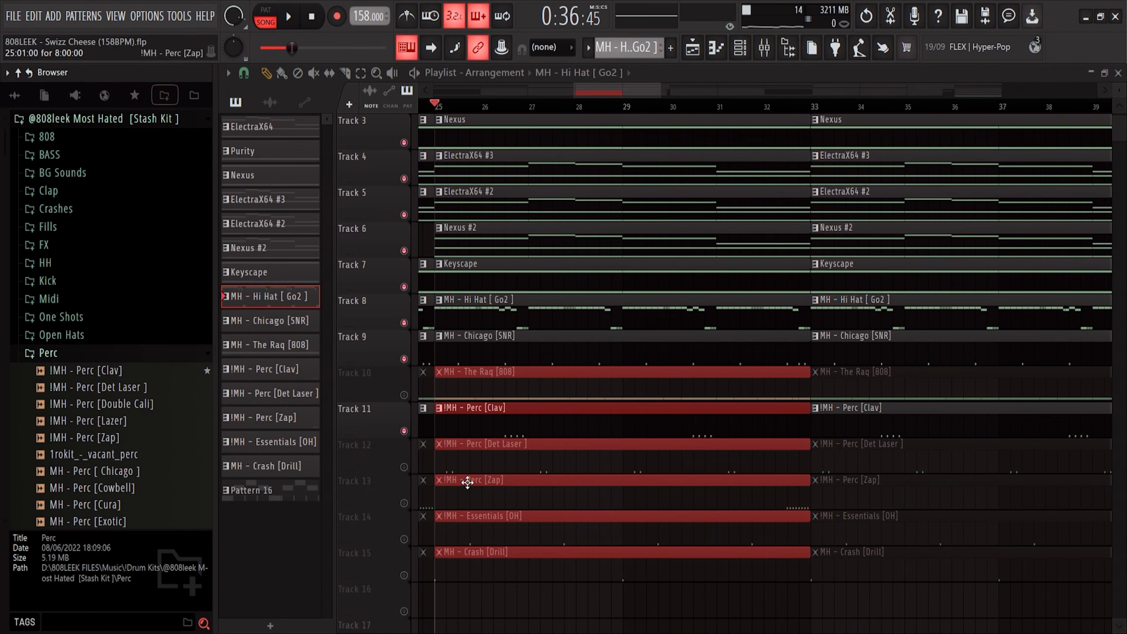
Unmute the muted drum tracks 10 to 15 and play through the full arrangement
click(404, 467)
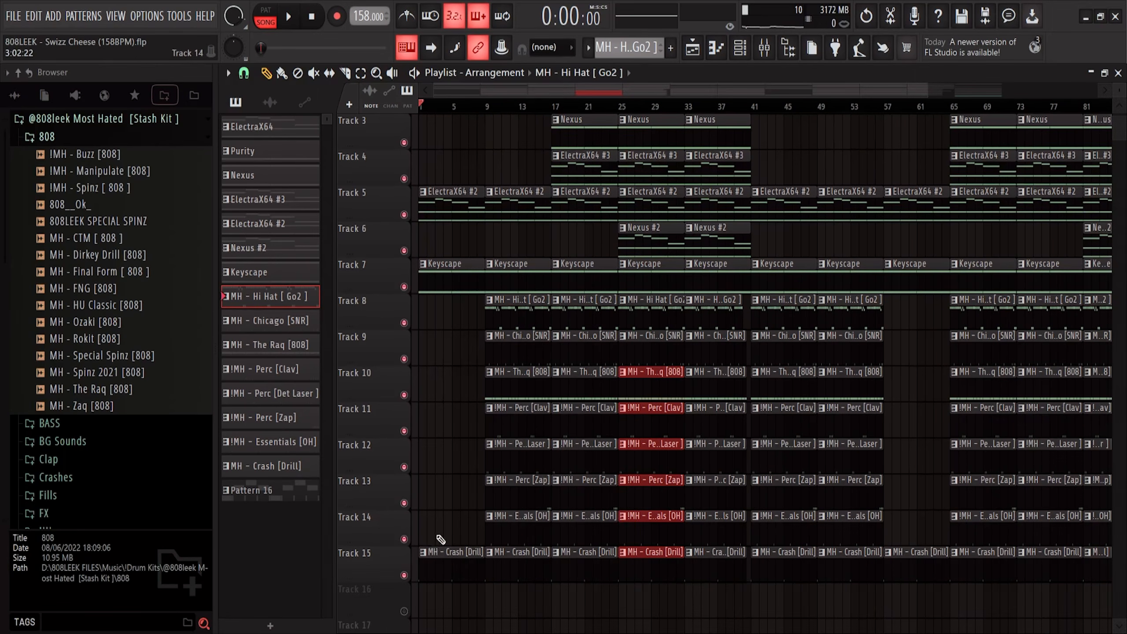
scroll(418, 377, up, 2)
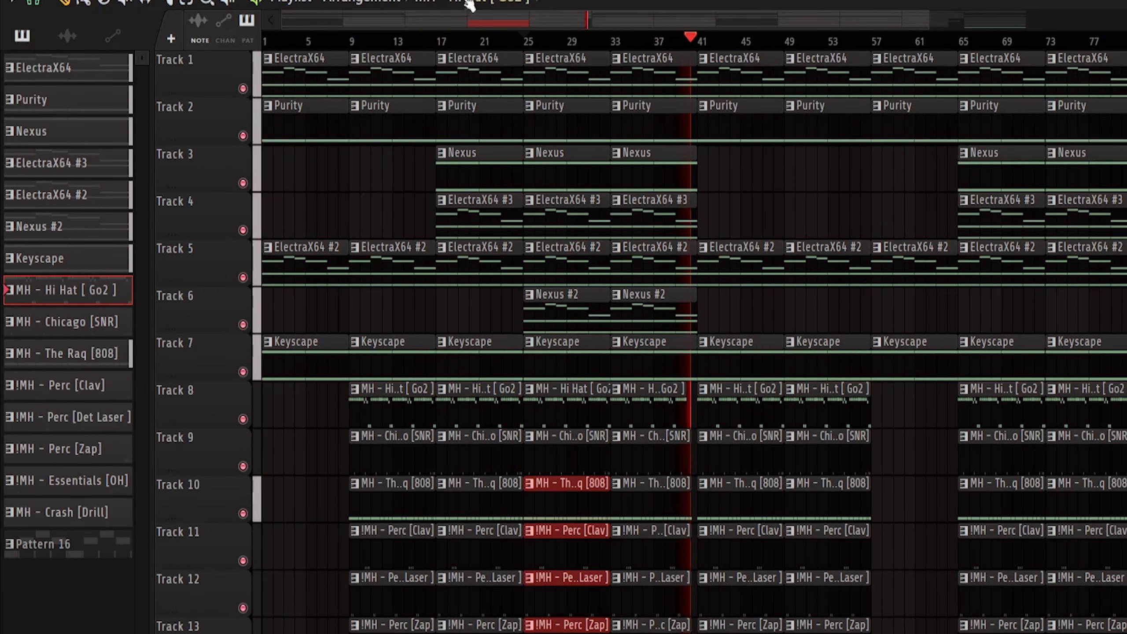
drag(472, 16, 509, 22)
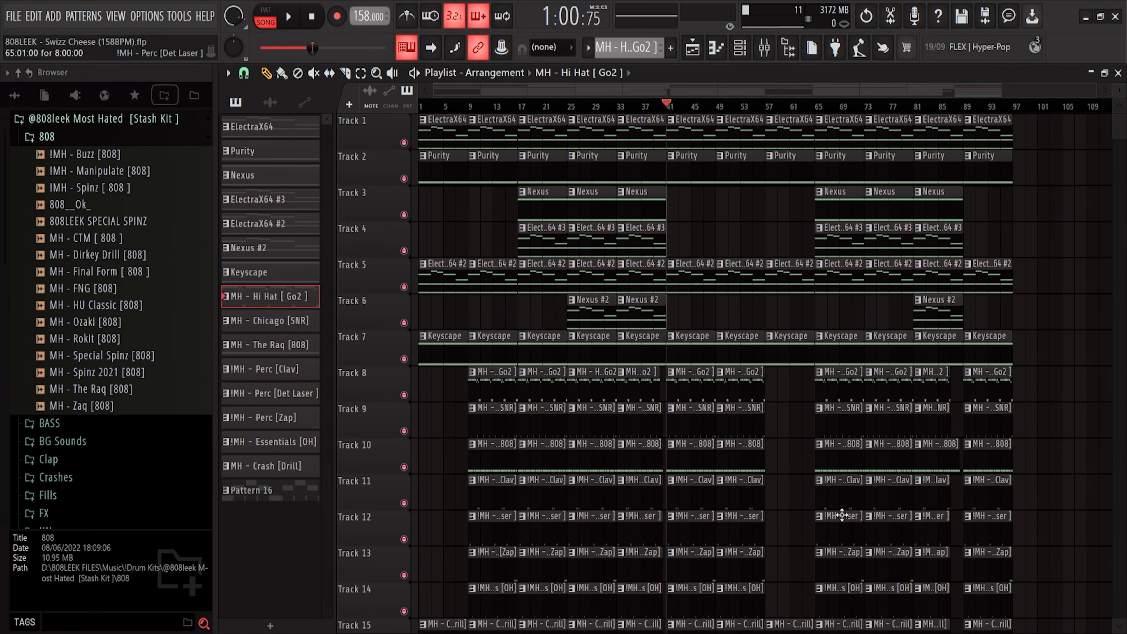
click(119, 399)
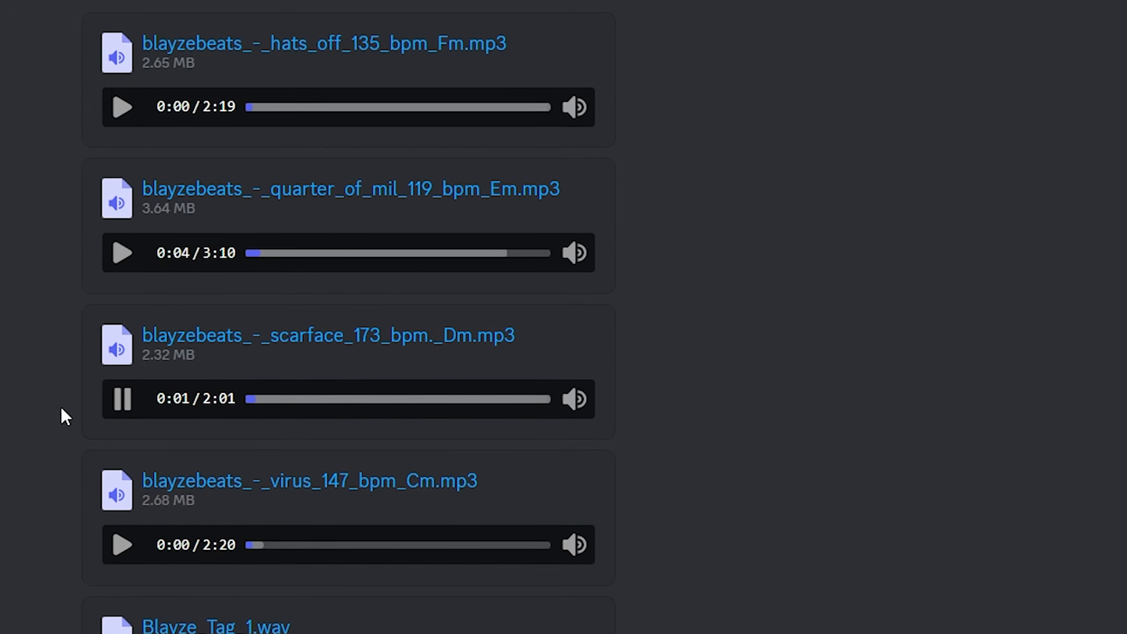